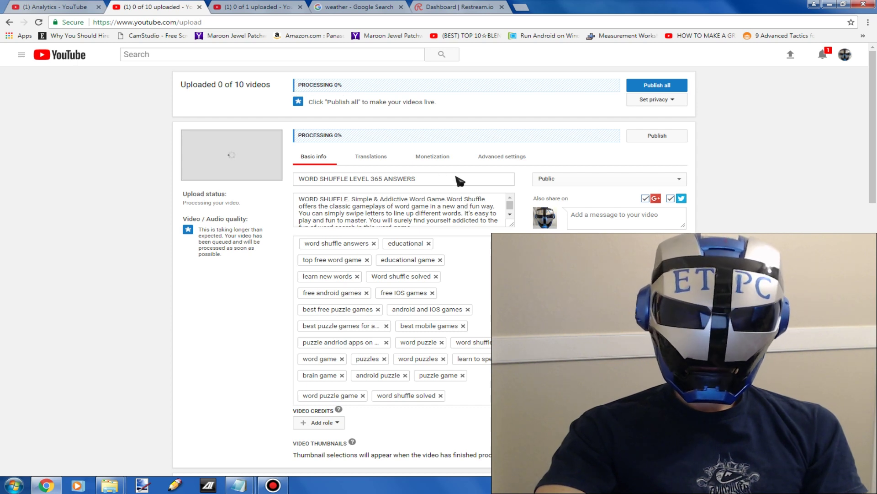
- Scroll through the Level 365 upload's edit page to review its details
scroll(344, 253, "down", 6)
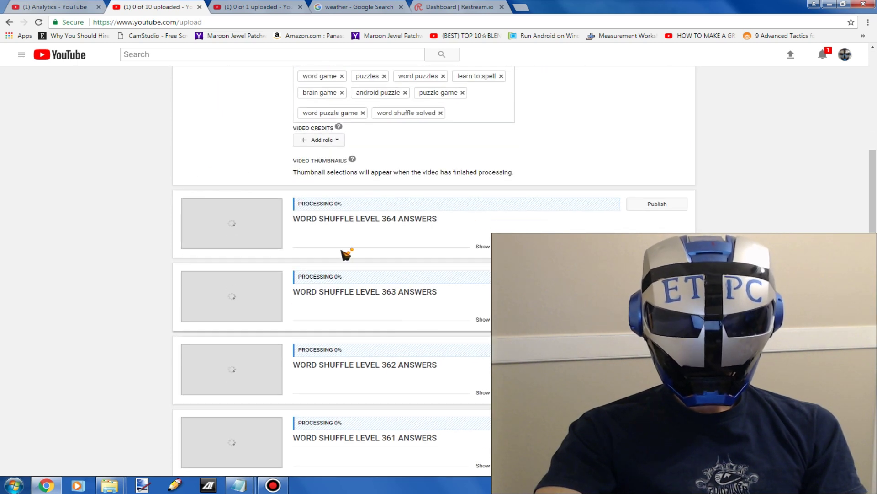
scroll(512, 228, "down", 2)
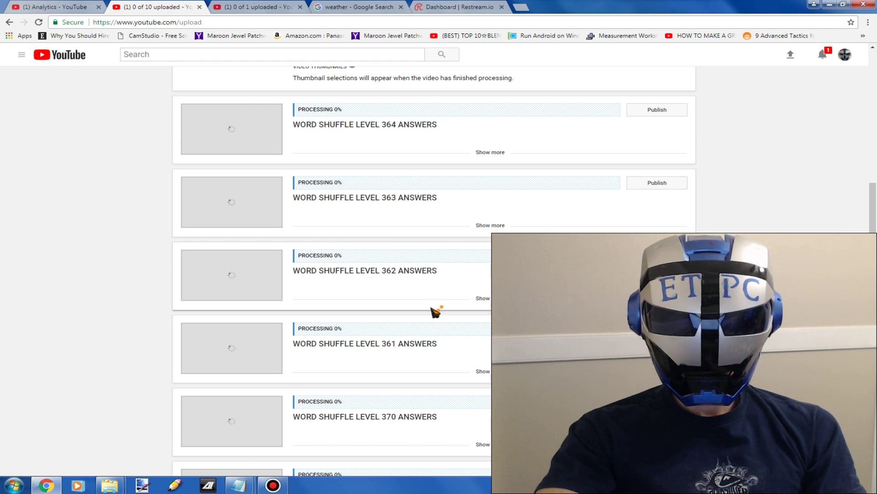
scroll(434, 308, "down", 1)
scroll(434, 308, "down", 1)
scroll(435, 308, "up", 6)
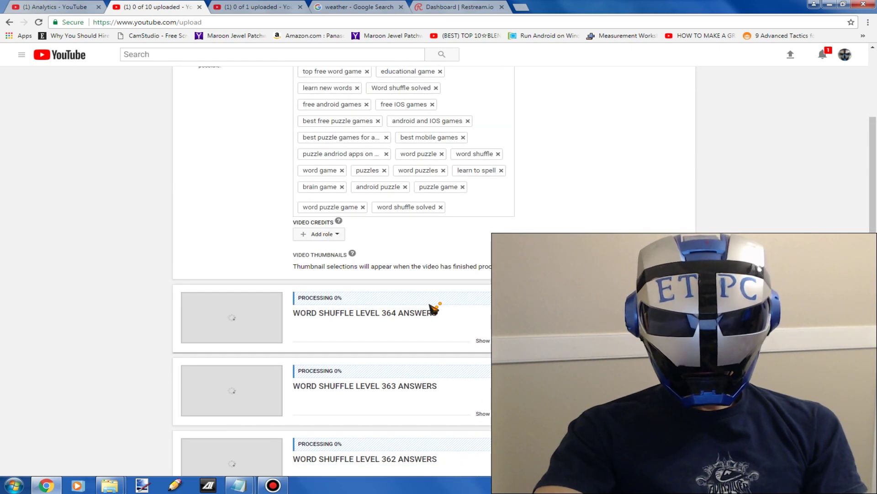
scroll(435, 309, "down", 2)
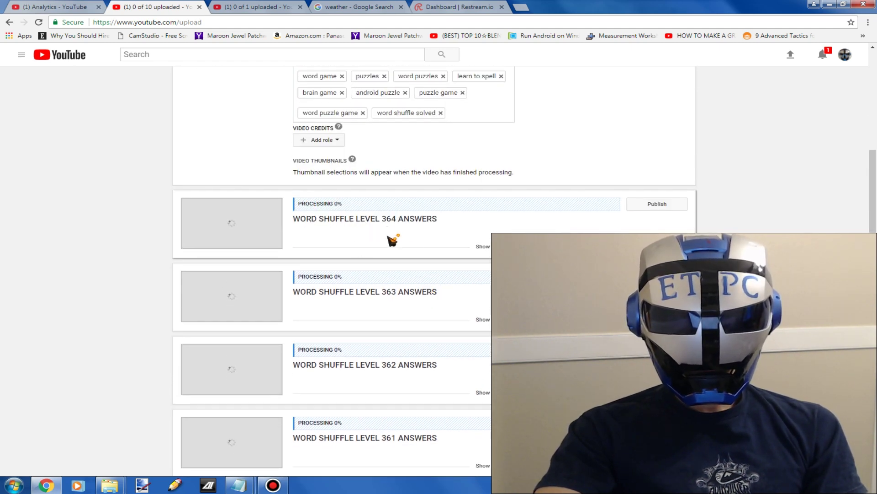
scroll(382, 249, "up", 3)
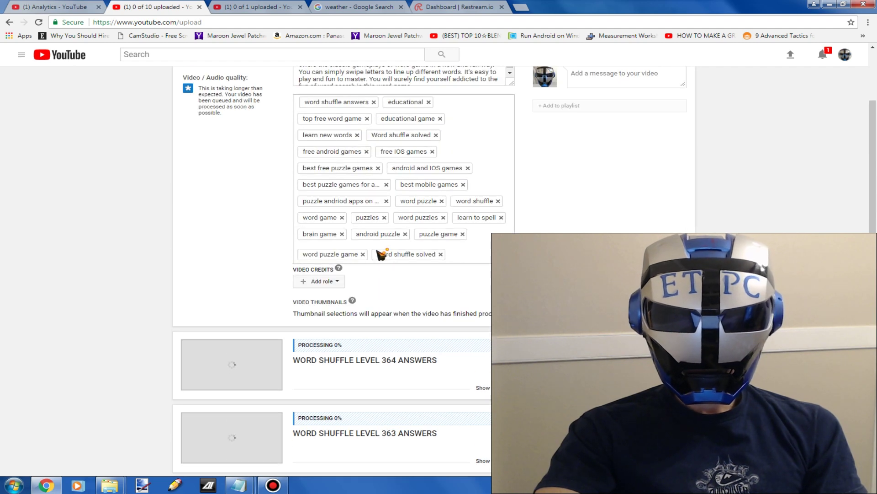
scroll(380, 255, "up", 3)
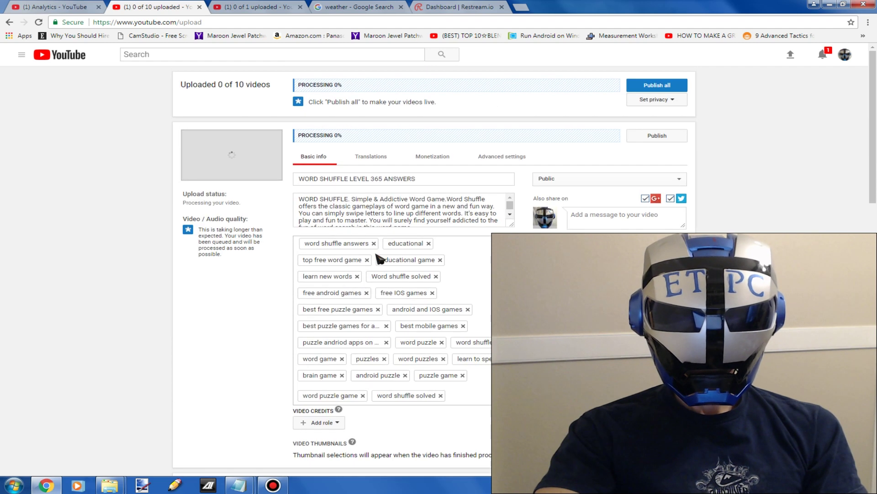
- Enter Word Shuffle as the game title under Advanced settings, checking Monetization before returning to Basic info
left_click(506, 160)
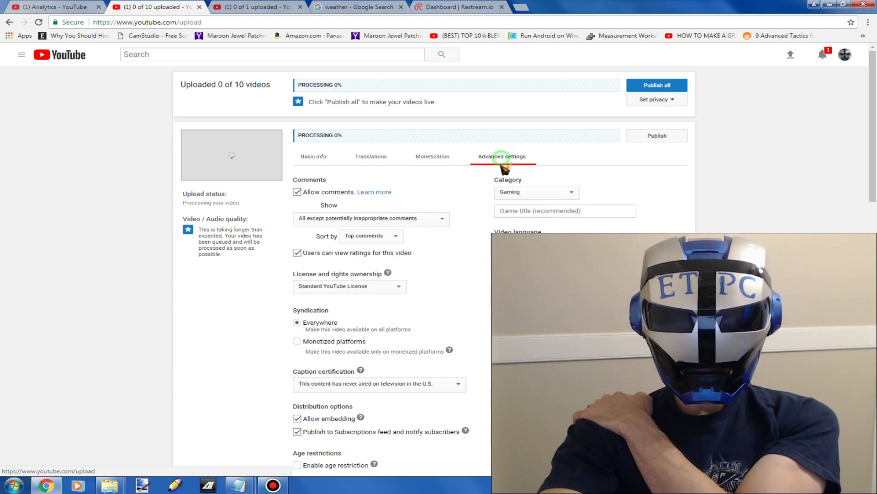
left_click(525, 211)
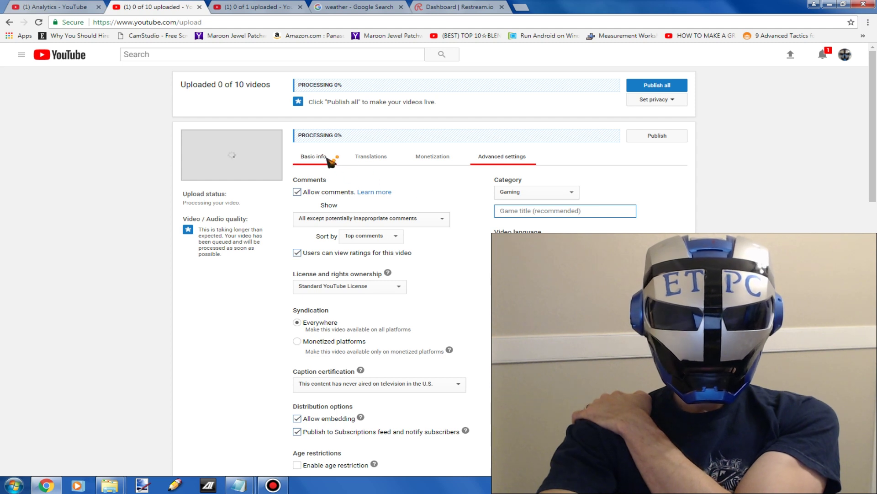
type("wo")
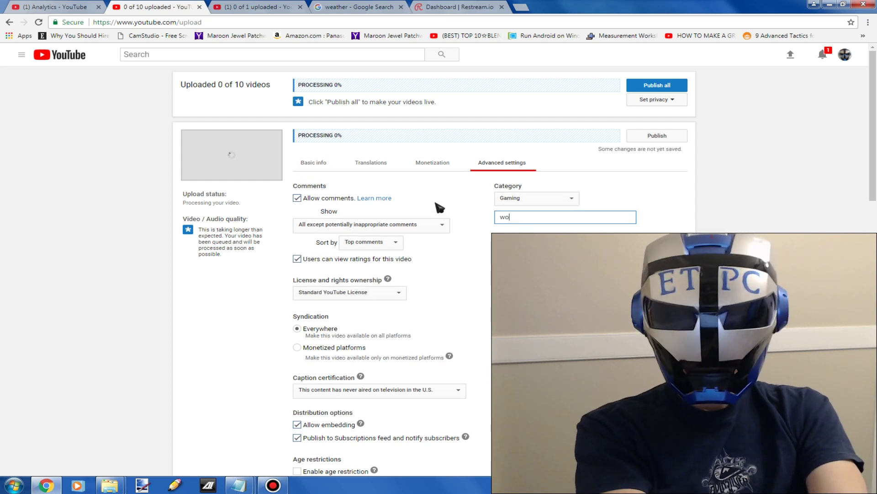
type("rd shuffle")
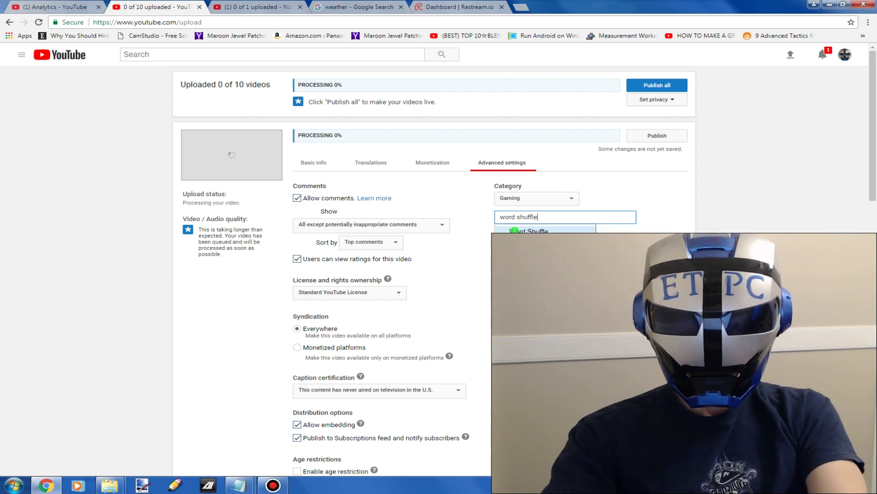
left_click(525, 230)
left_click(429, 164)
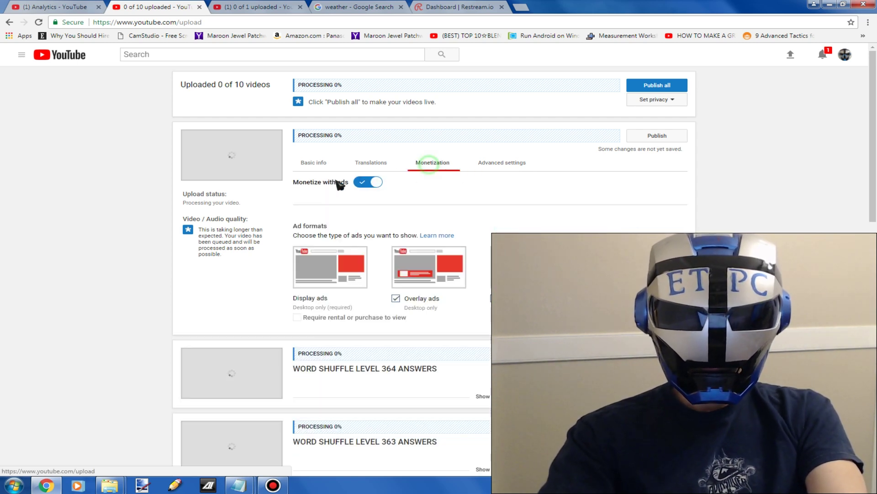
left_click(307, 165)
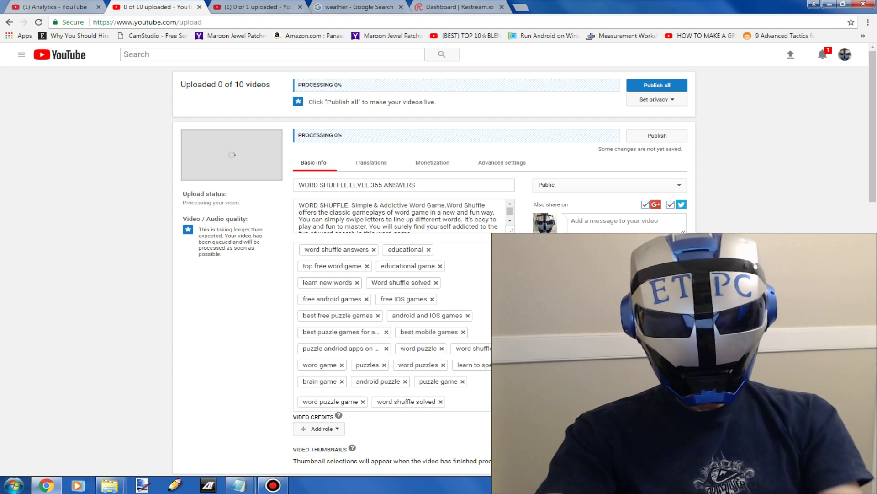
left_click_drag(425, 251, 330, 231)
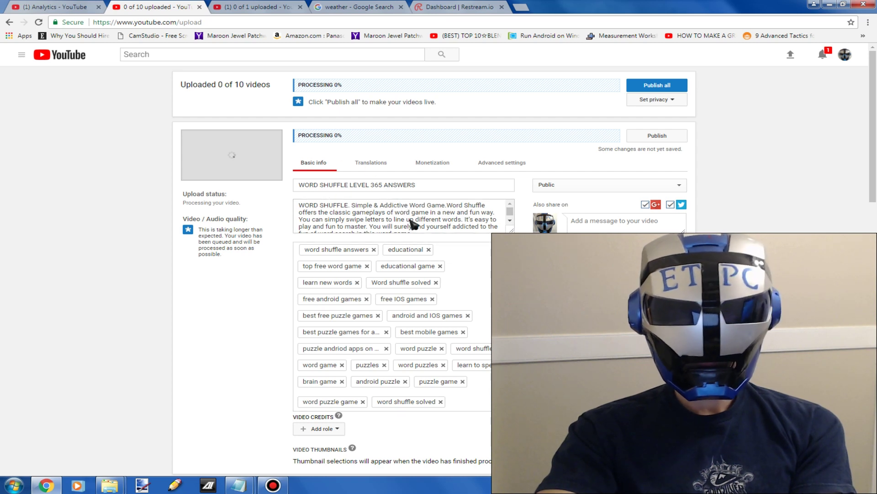
scroll(451, 271, "down", 10)
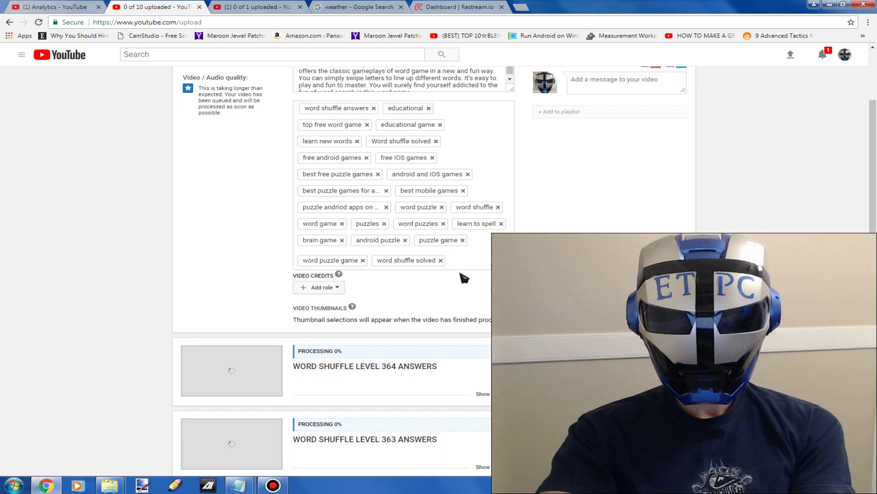
scroll(470, 279, "down", 4)
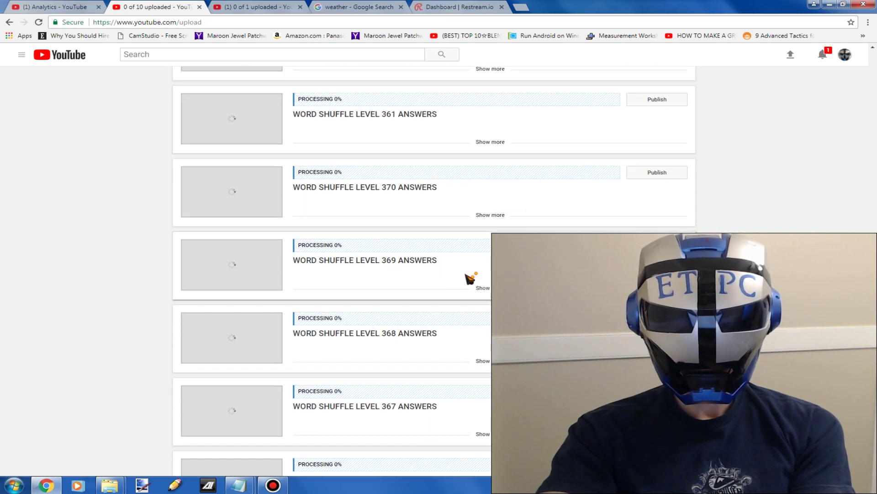
scroll(470, 280, "up", 8)
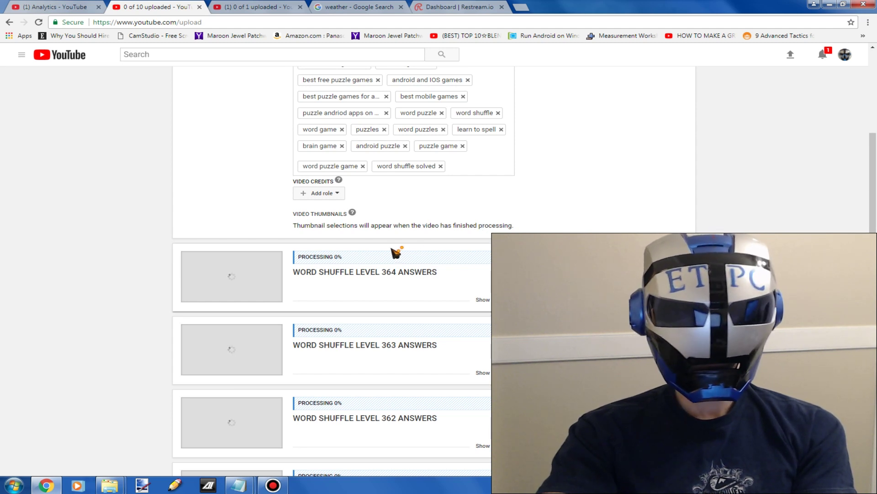
scroll(451, 270, "up", 4)
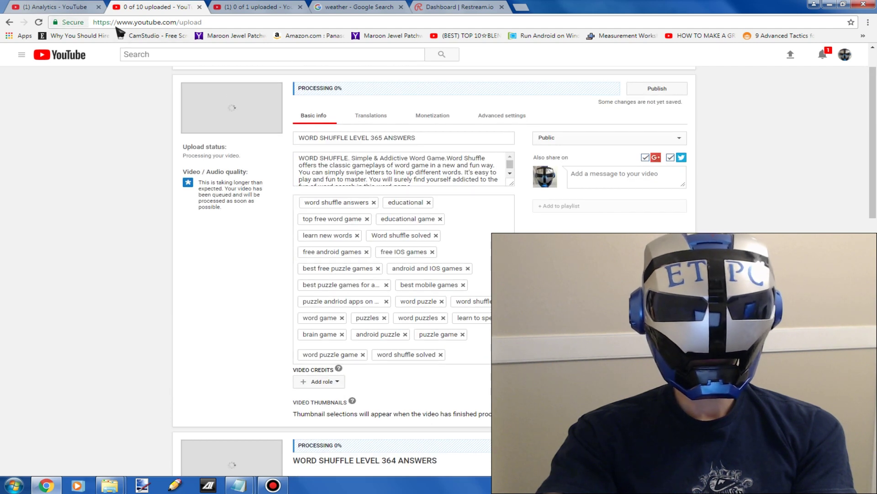
scroll(477, 155, "up", 1)
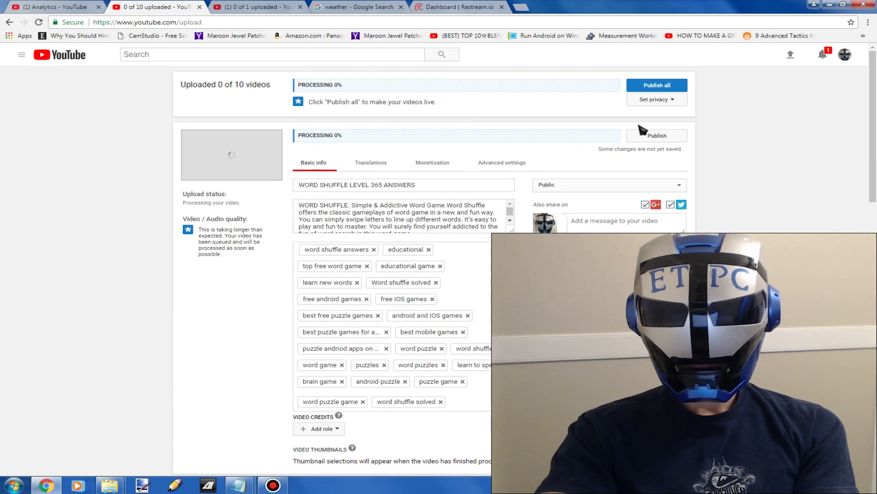
left_click(200, 7)
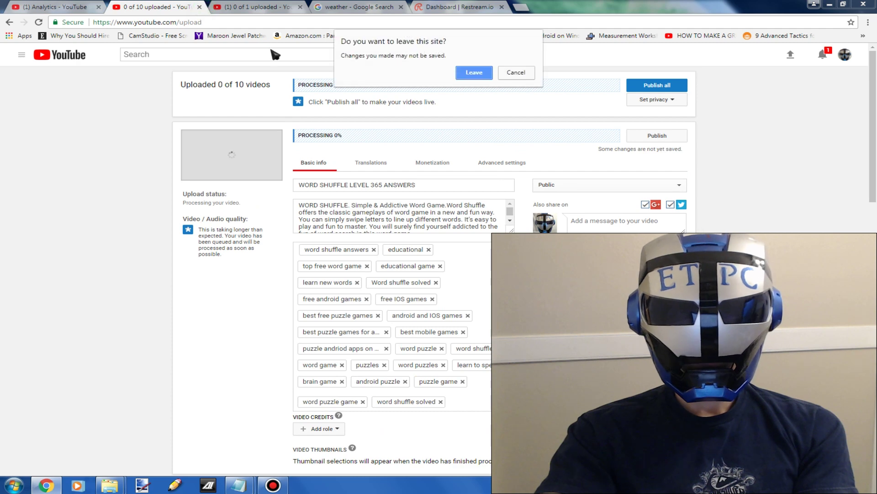
- Leave the upload page and open the channel's video list in a new browser tab
left_click(475, 74)
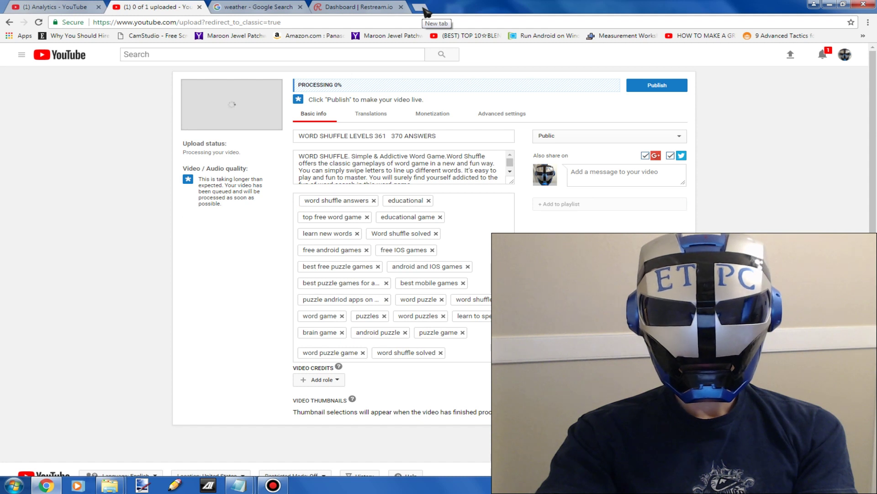
left_click(425, 10)
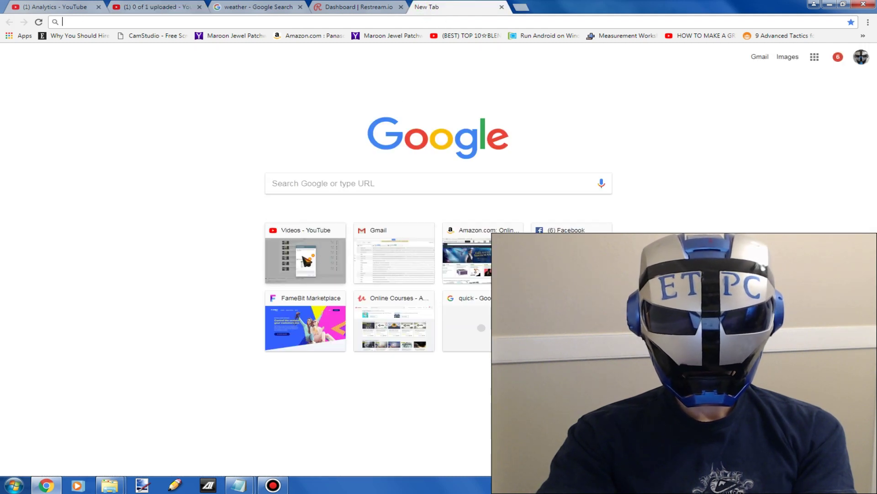
left_click(306, 261)
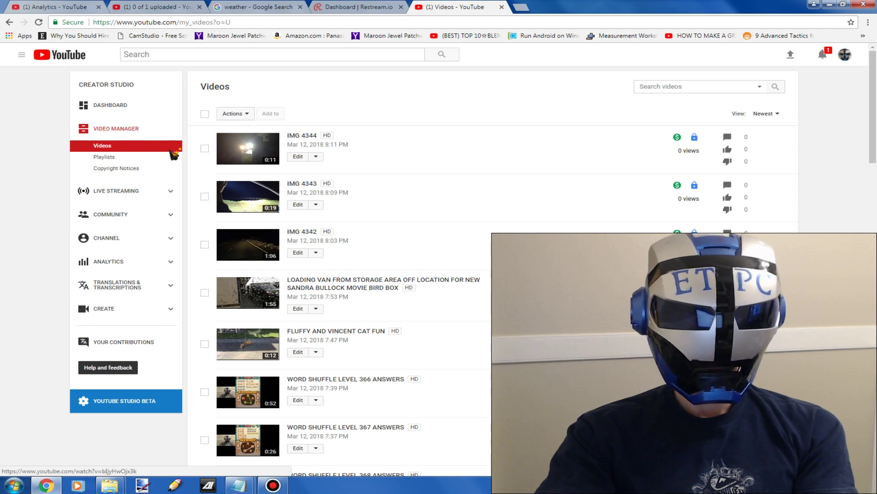
- Scroll through the Word Shuffle uploads and right-click the Edit button for level 361
scroll(505, 211, "down", 2)
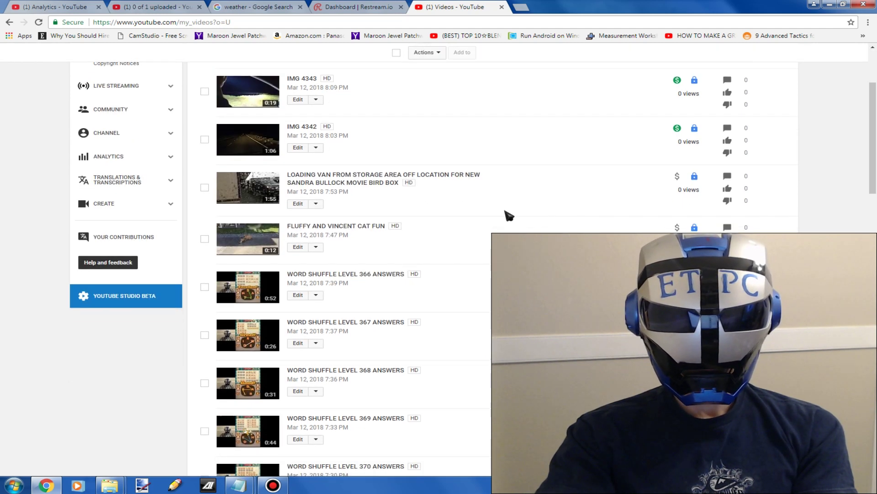
scroll(506, 214, "down", 4)
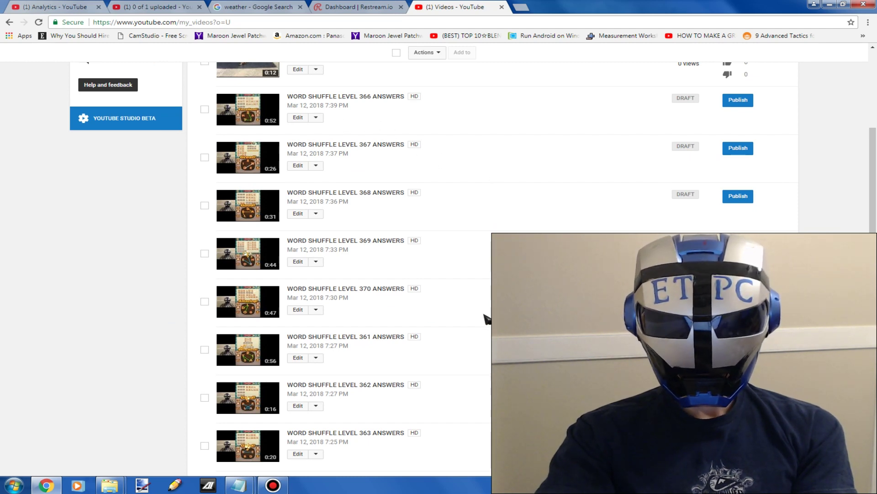
scroll(485, 318, "down", 1)
scroll(435, 412, "down", 3)
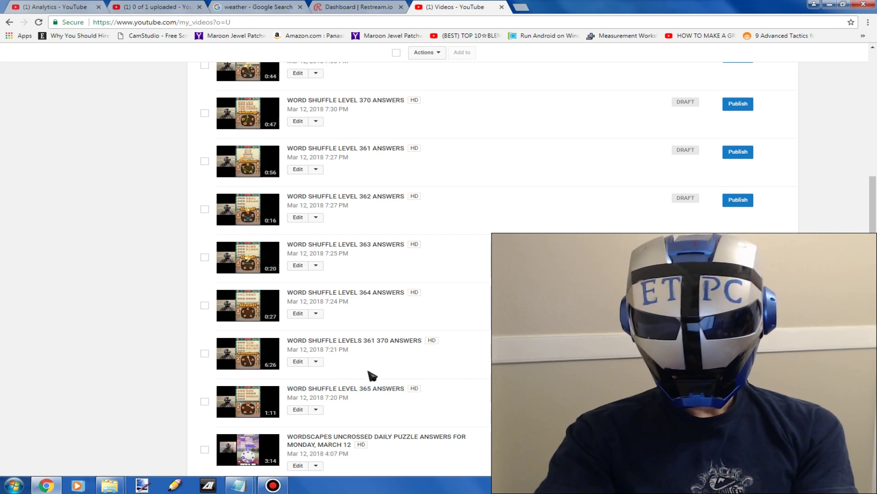
scroll(368, 373, "up", 1)
scroll(391, 313, "up", 3)
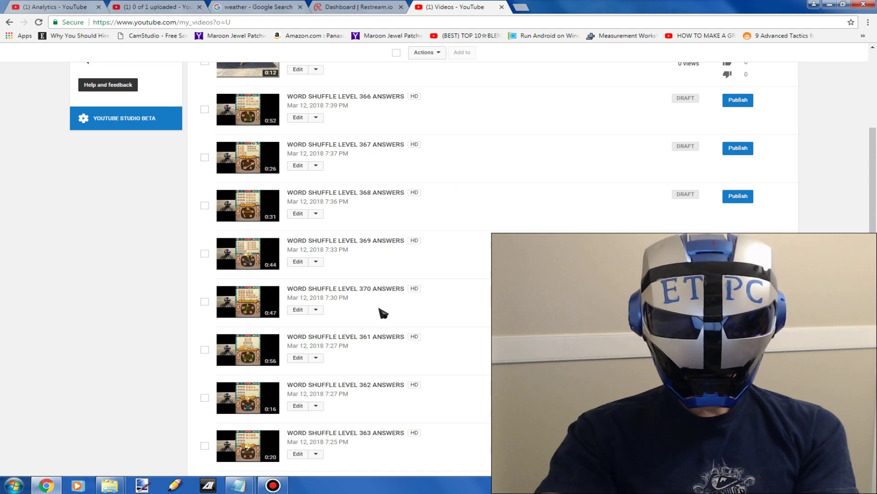
scroll(382, 315, "down", 1)
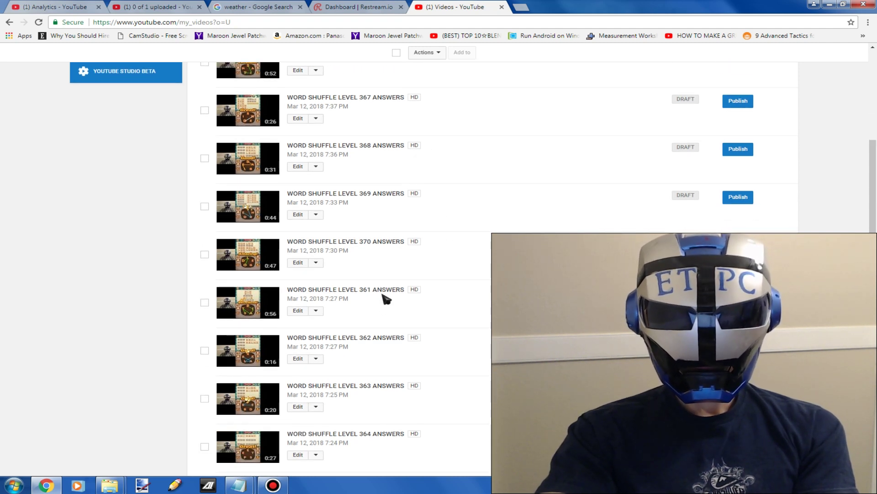
scroll(376, 308, "down", 1)
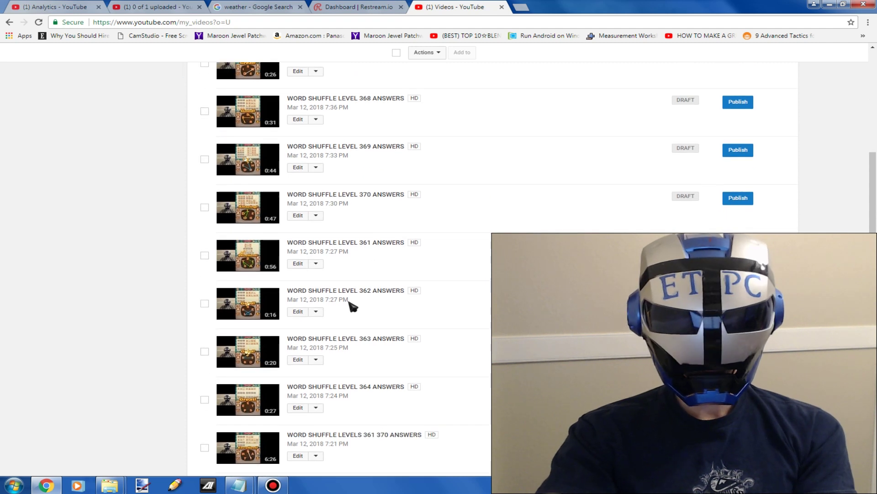
right_click(295, 264)
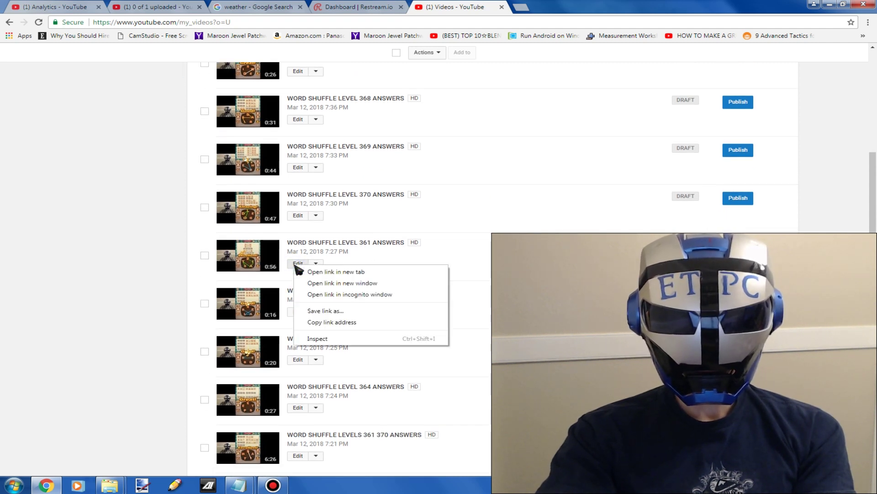
- Open level 361's edit page in a new tab and turn on Monetize with ads
left_click(323, 272)
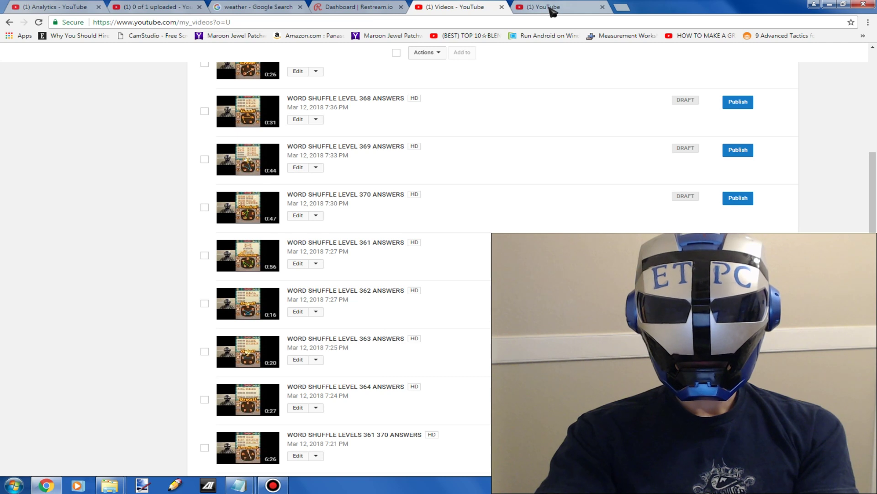
left_click(551, 8)
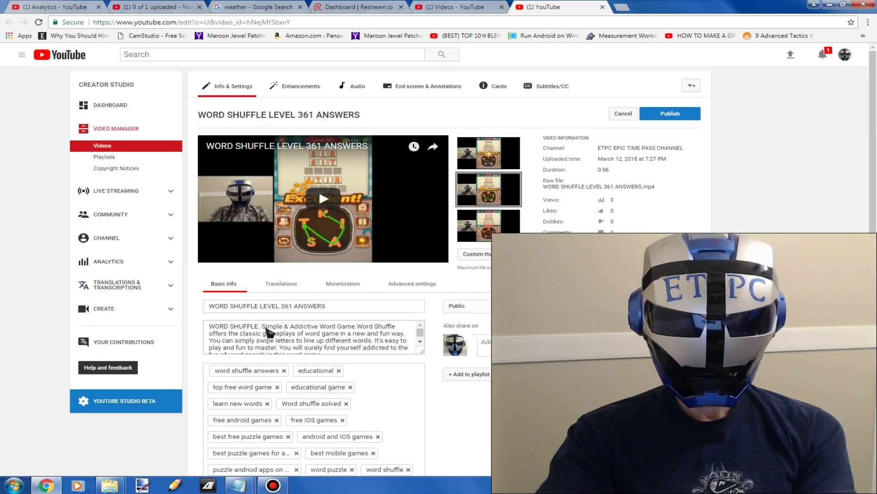
left_click(342, 284)
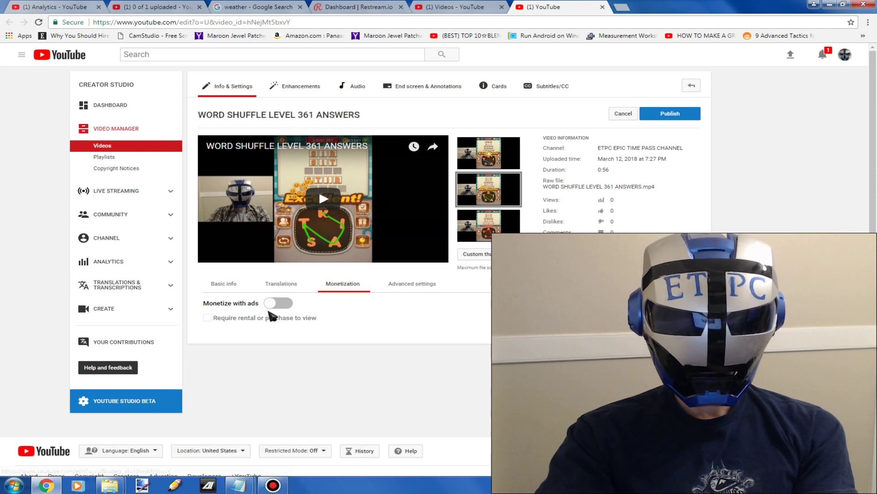
left_click(280, 304)
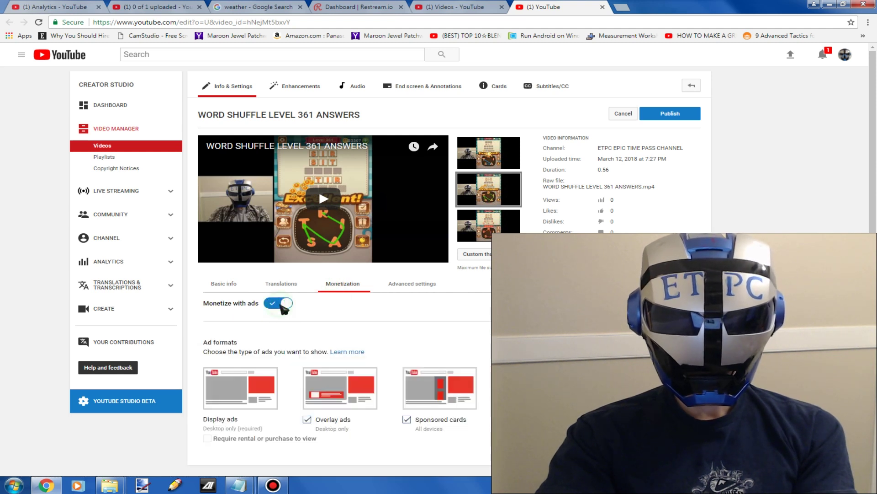
- Set the game title to Word Shuffle under Advanced settings and publish the video
left_click(412, 284)
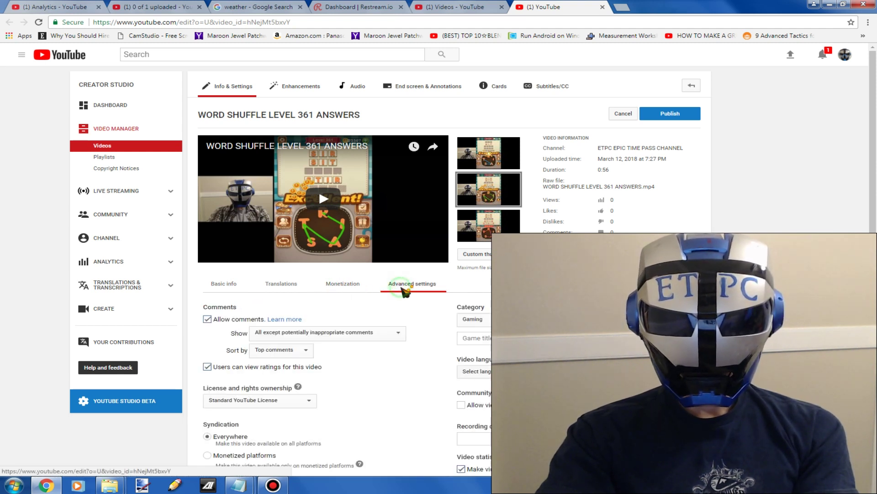
left_click(485, 342)
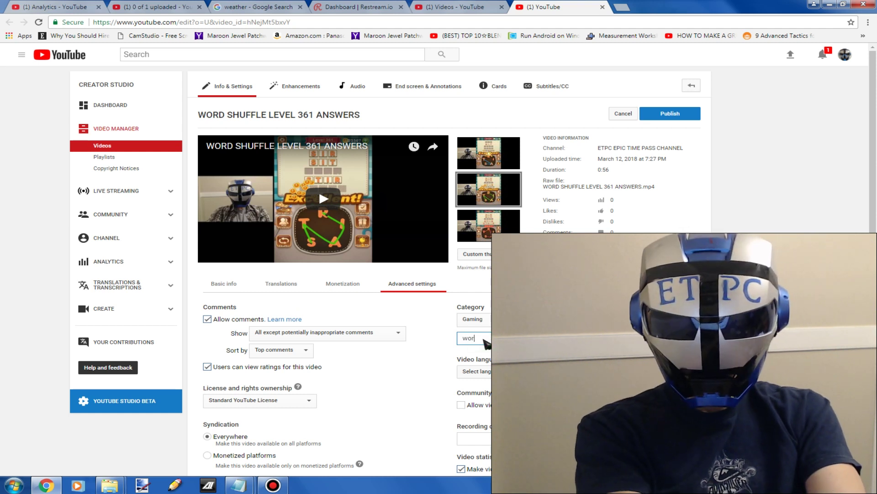
type("word shu")
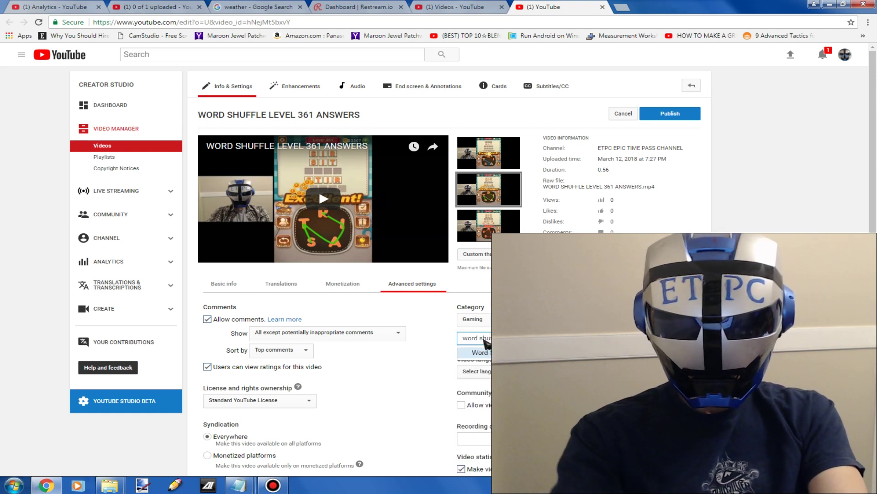
left_click(480, 352)
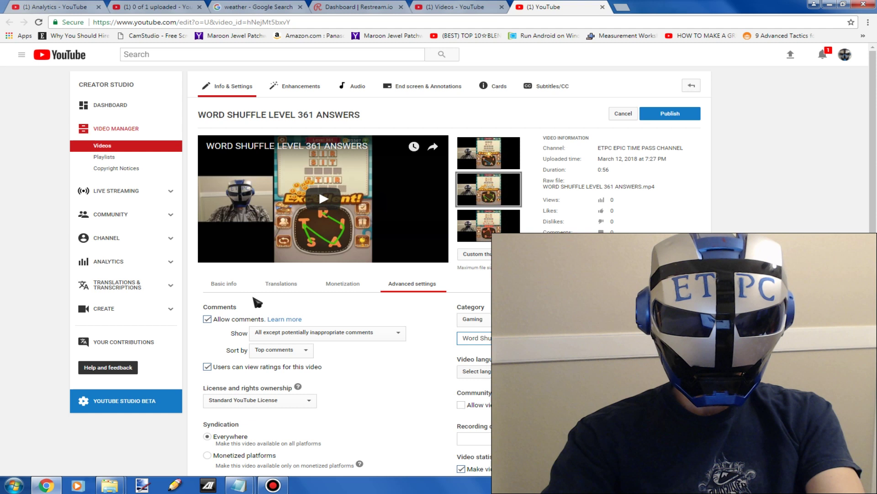
left_click(224, 283)
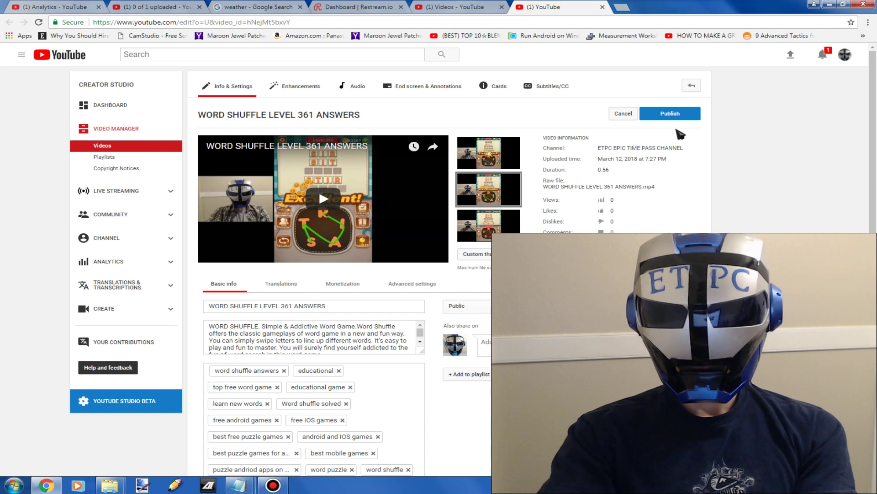
left_click(662, 117)
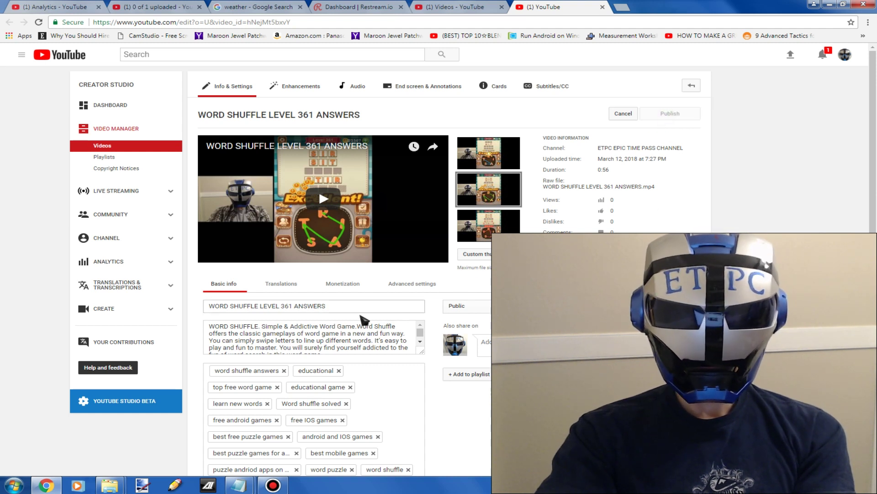
- Reload the Videos list and scroll down to confirm level 361 shows as published with 0 views
left_click(456, 8)
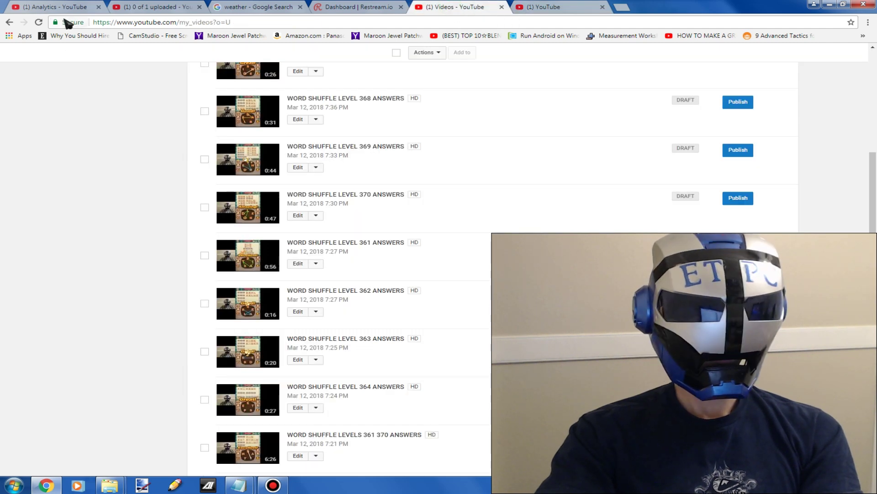
left_click(38, 22)
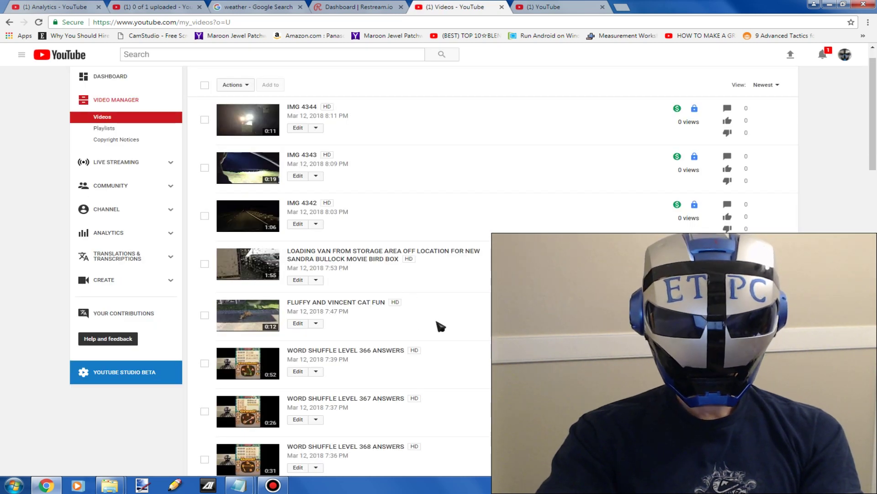
scroll(434, 265, "down", 5)
scroll(374, 299, "down", 2)
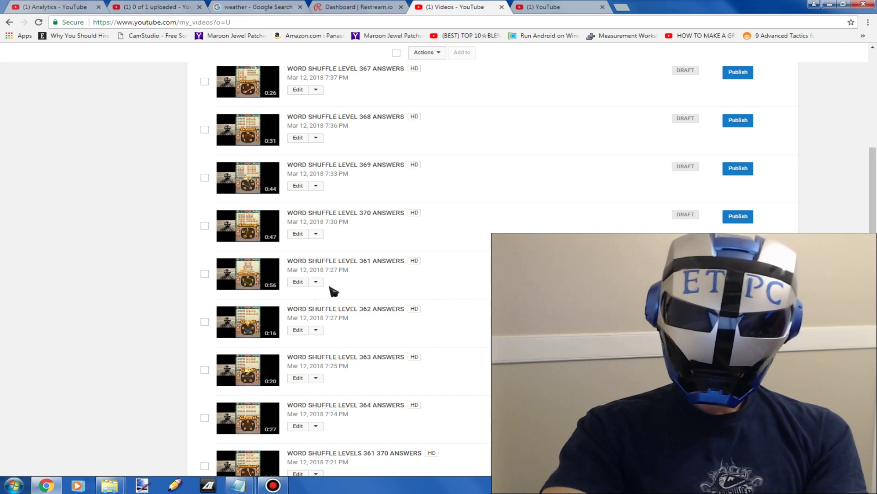
scroll(392, 297, "down", 3)
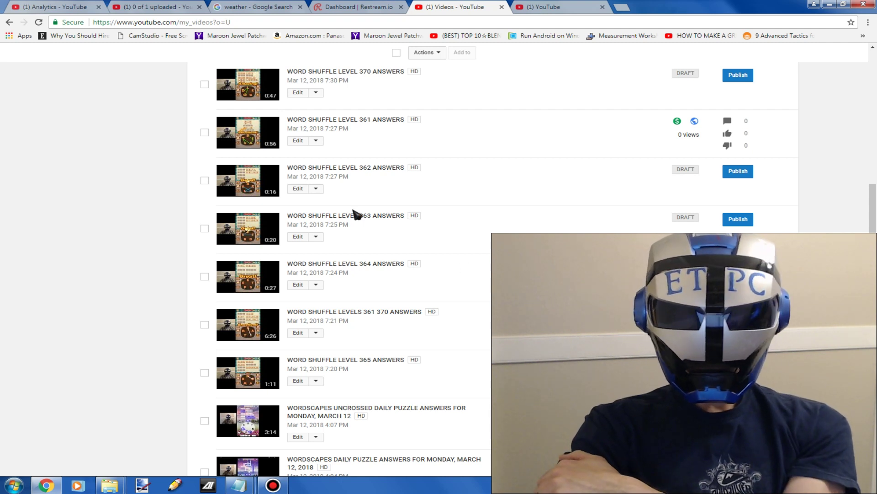
right_click(296, 189)
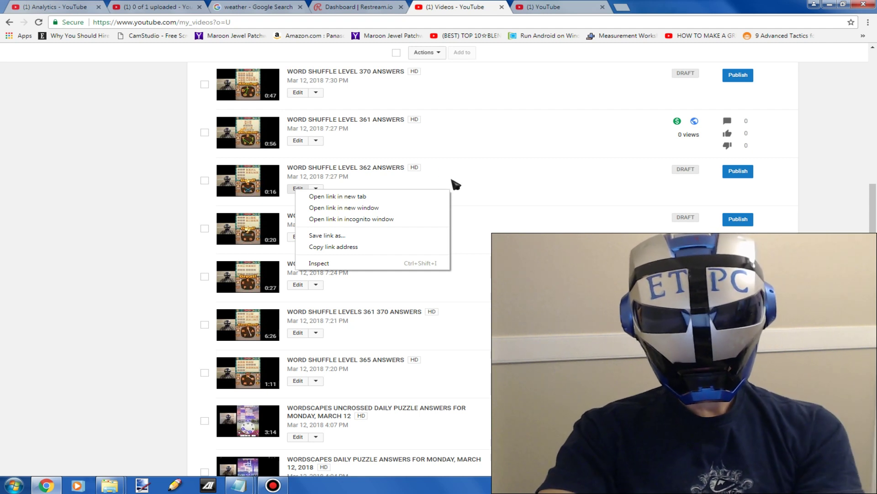
left_click(133, 251)
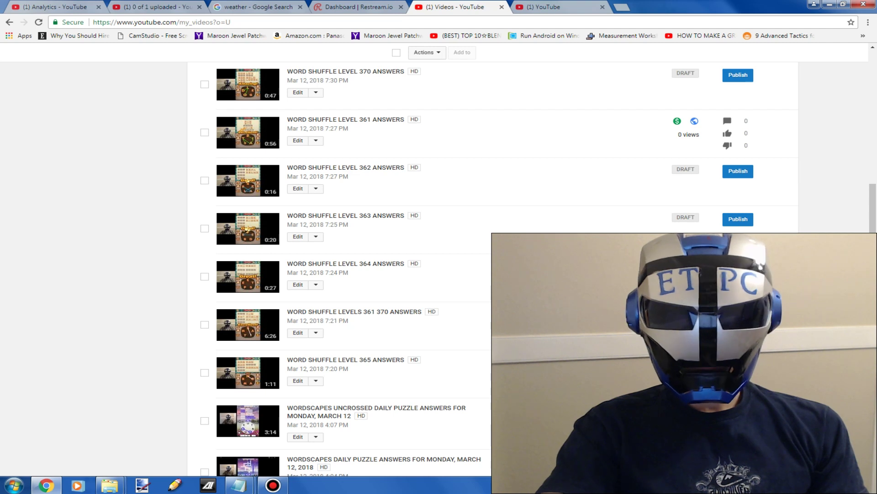
scroll(438, 269, "up", 6)
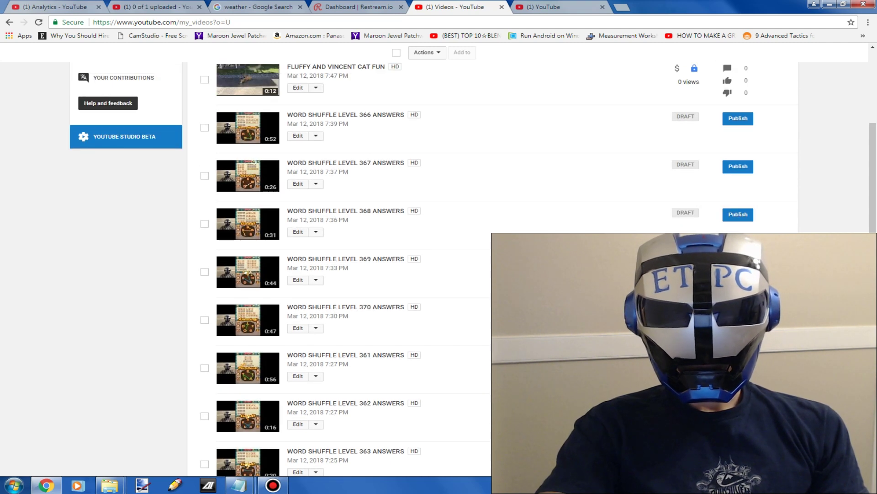
scroll(439, 269, "down", 2)
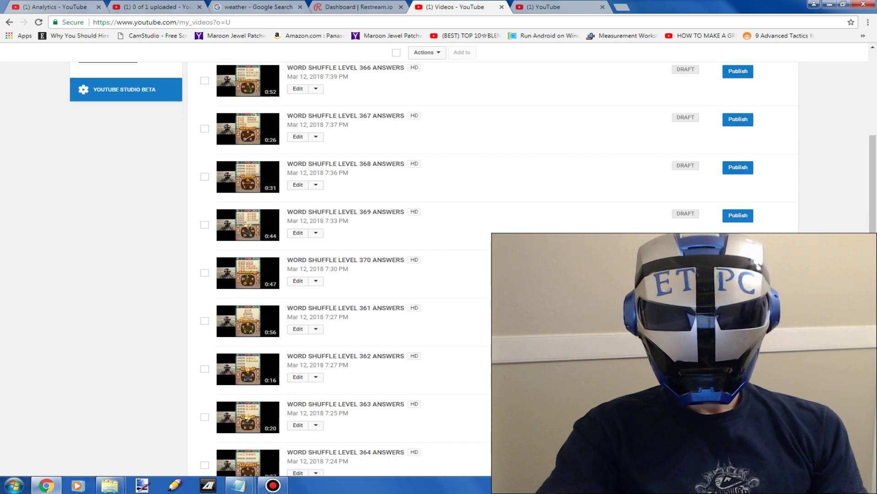